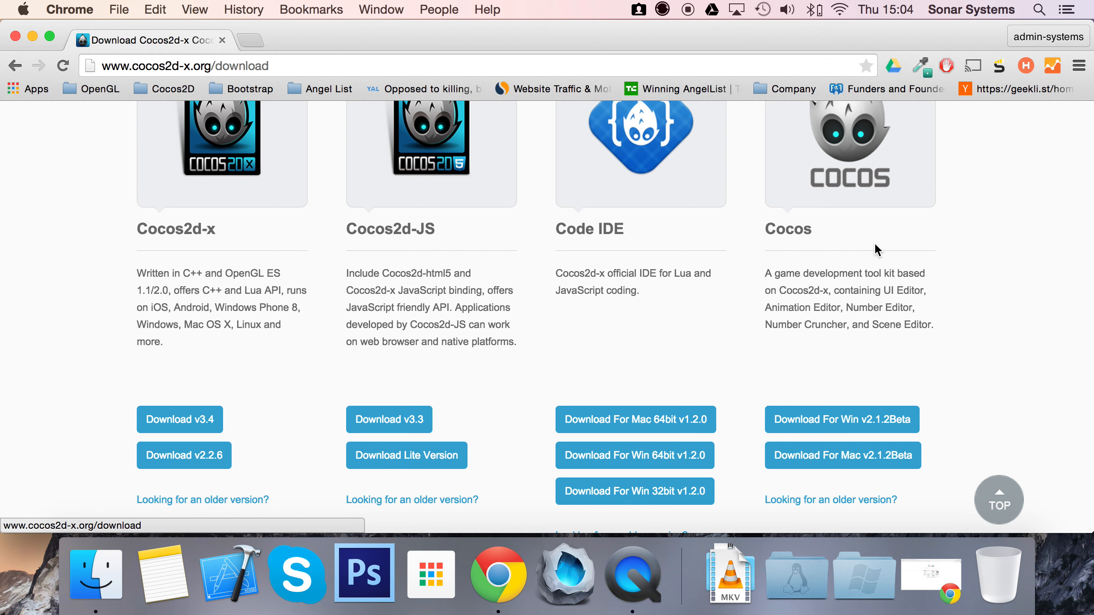
- Switch to the desktop and find and launch the Cocos application
{"action": "key", "text": "ctrl+Right"}
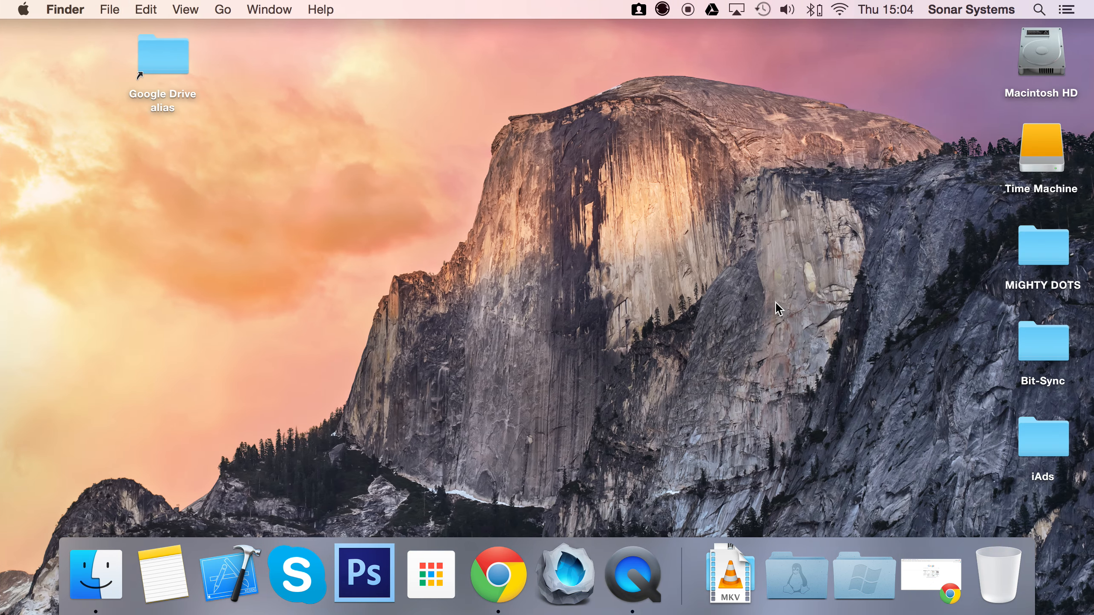
{"action": "key", "text": "F4"}
{"action": "type", "text": "cocos"}
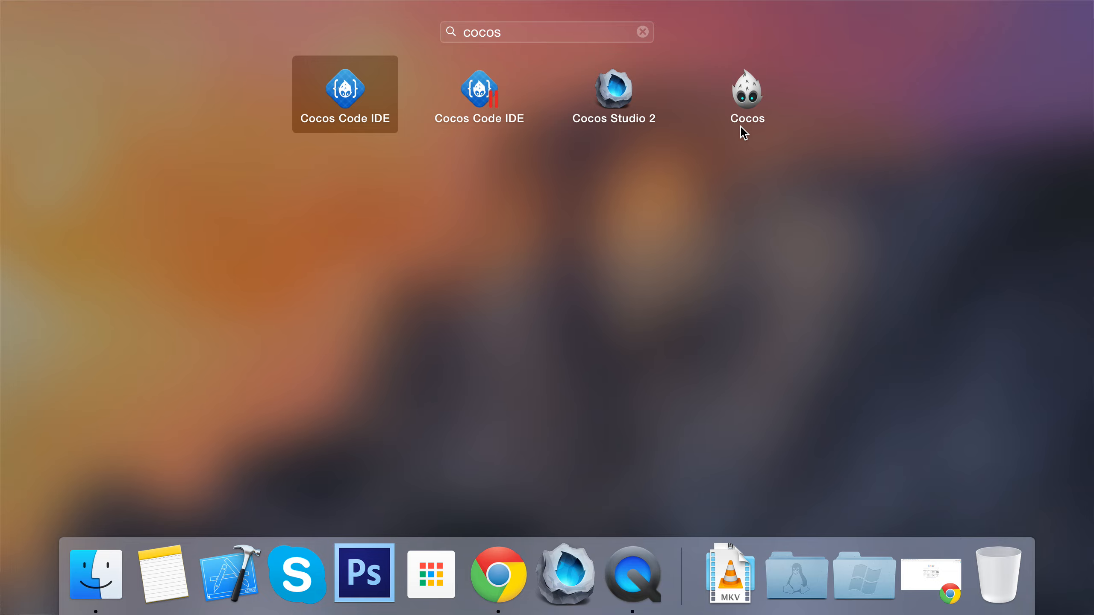
{"action": "left_click", "coordinate": [747, 91]}
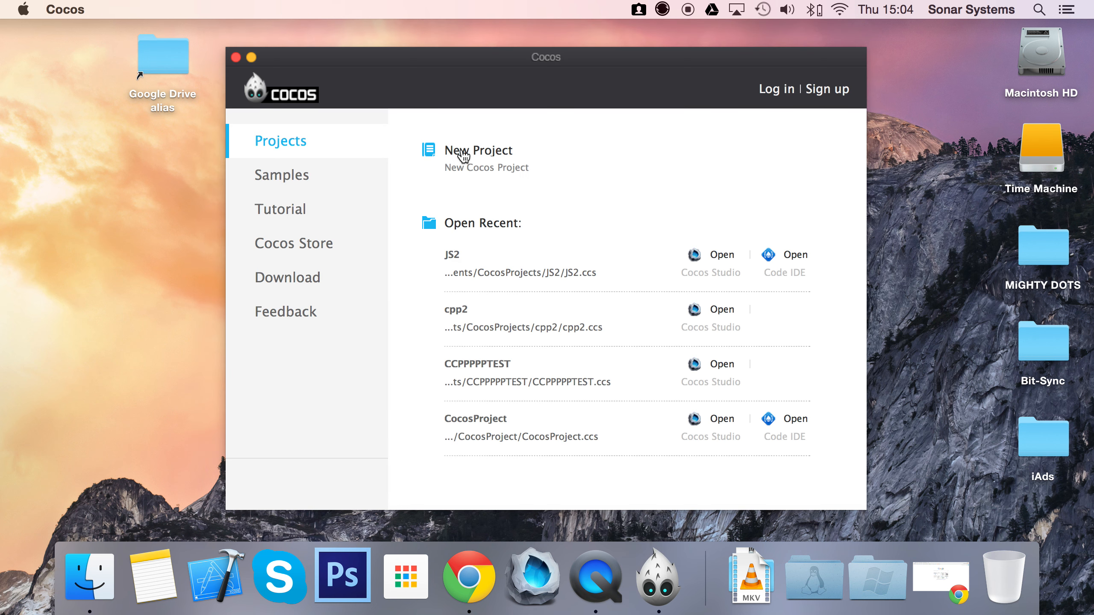
- Look at the available new project types without creating one and browse the featured items in the Cocos Store
{"action": "left_click", "coordinate": [463, 155]}
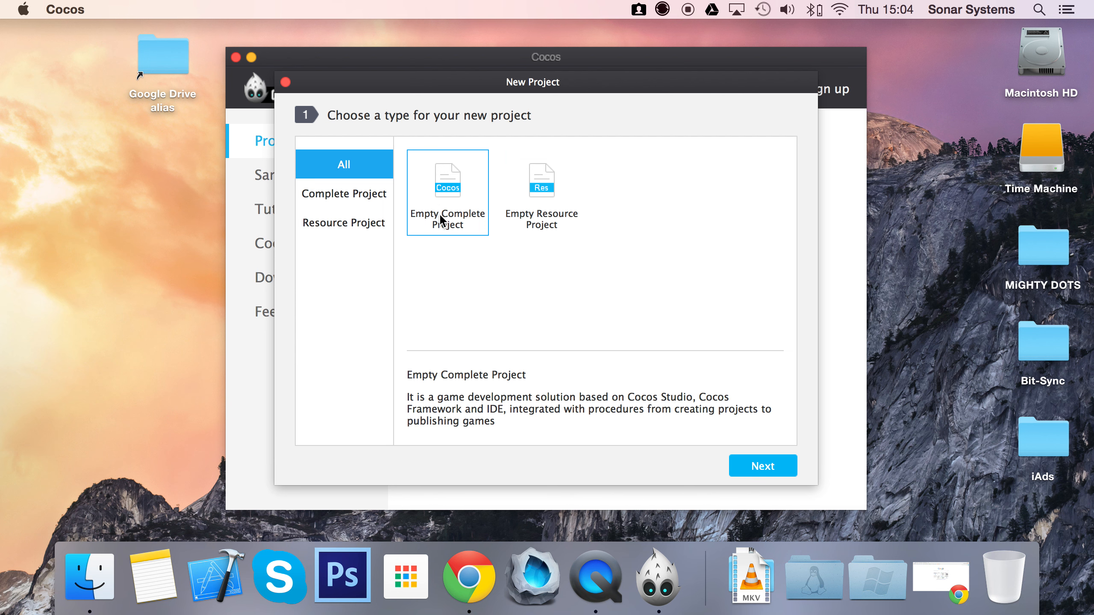
{"action": "left_click", "coordinate": [285, 82]}
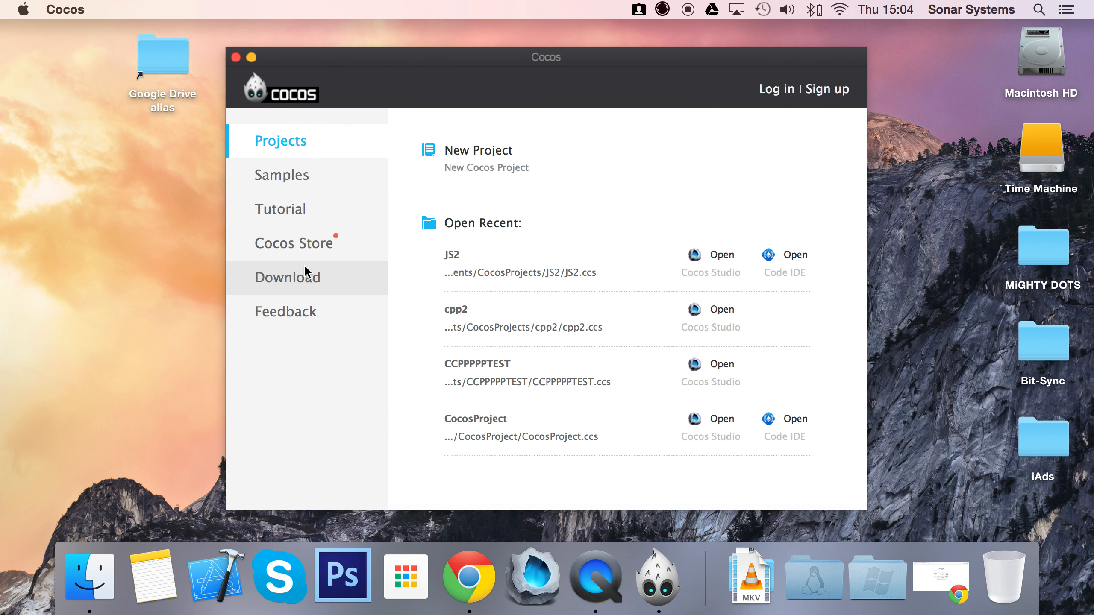
{"action": "left_click", "coordinate": [303, 243]}
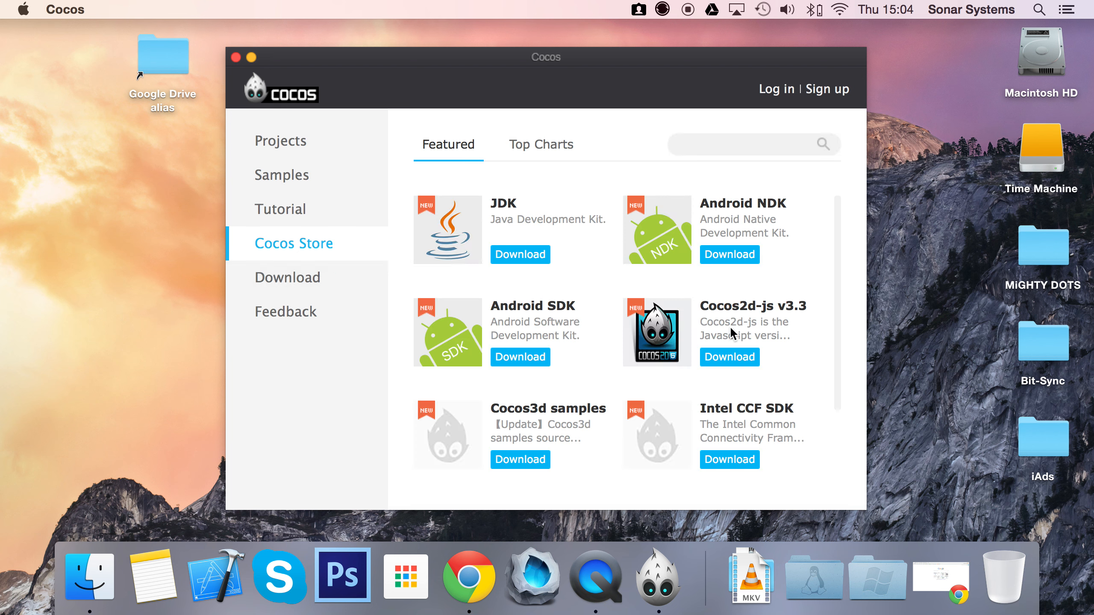
{"action": "scroll", "coordinate": [628, 360], "scroll_direction": "down", "scroll_amount": 3}
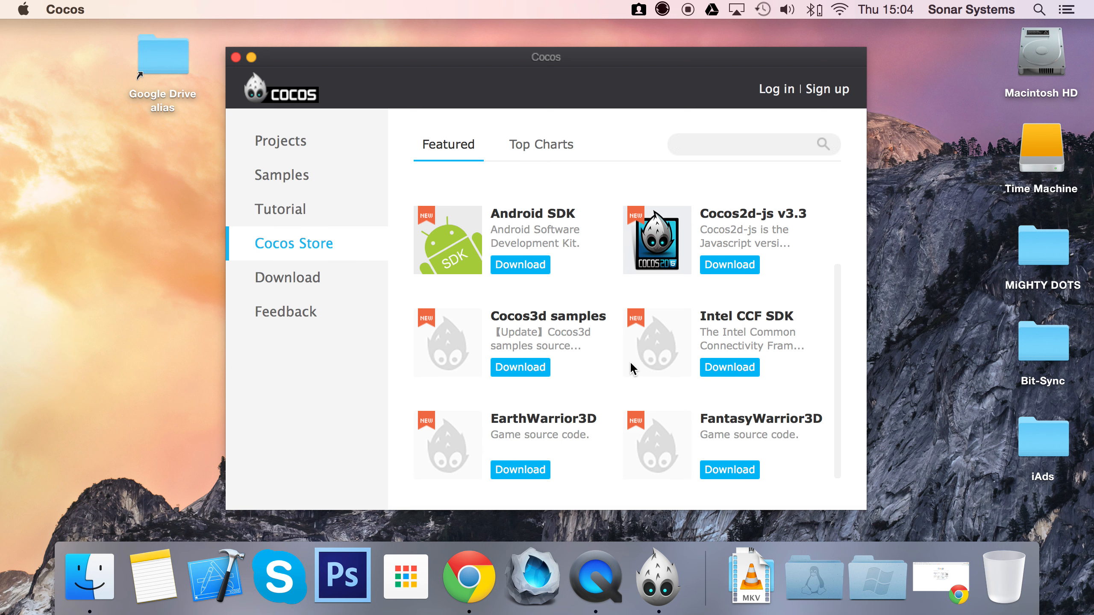
{"action": "scroll", "coordinate": [627, 356], "scroll_direction": "up", "scroll_amount": 3}
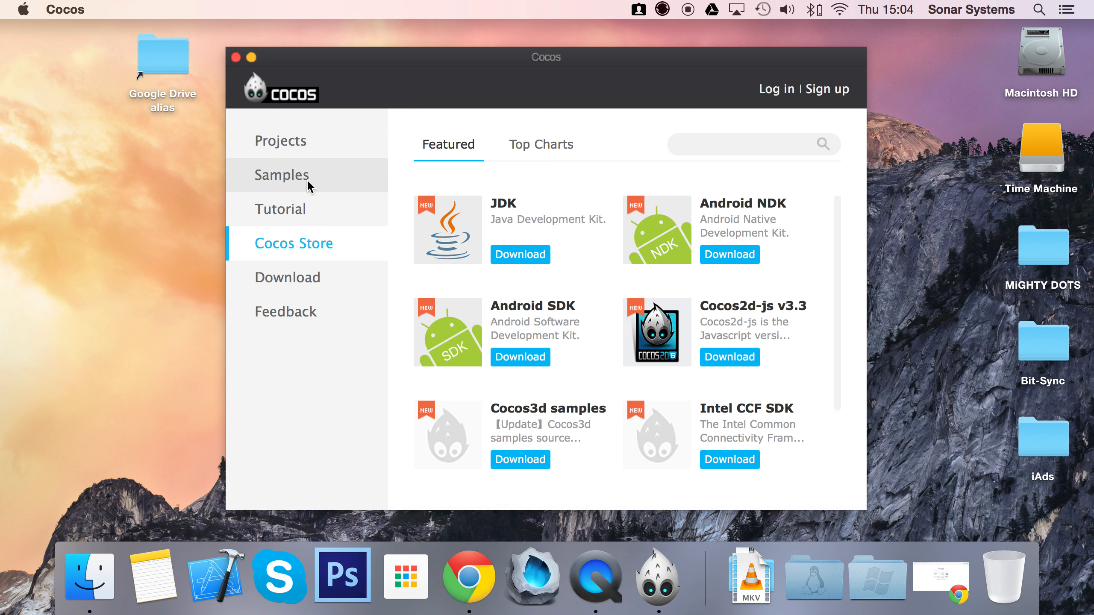
- Start a new project and review the options for the Empty Complete Project type, returning to the type selection
{"action": "left_click", "coordinate": [289, 139]}
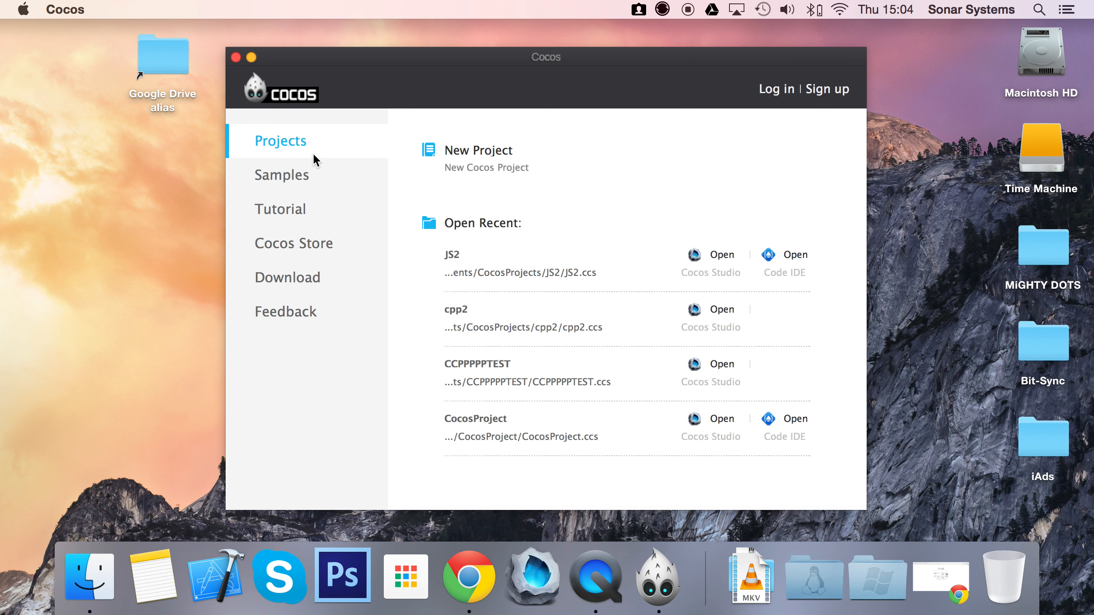
{"action": "left_click", "coordinate": [451, 159]}
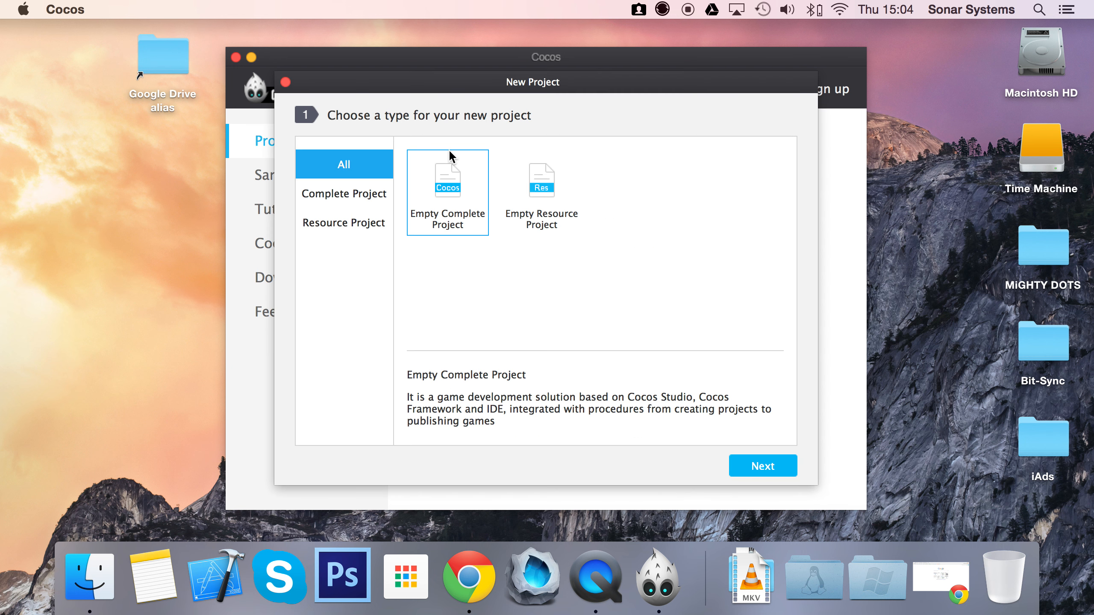
{"action": "double_click", "coordinate": [441, 210]}
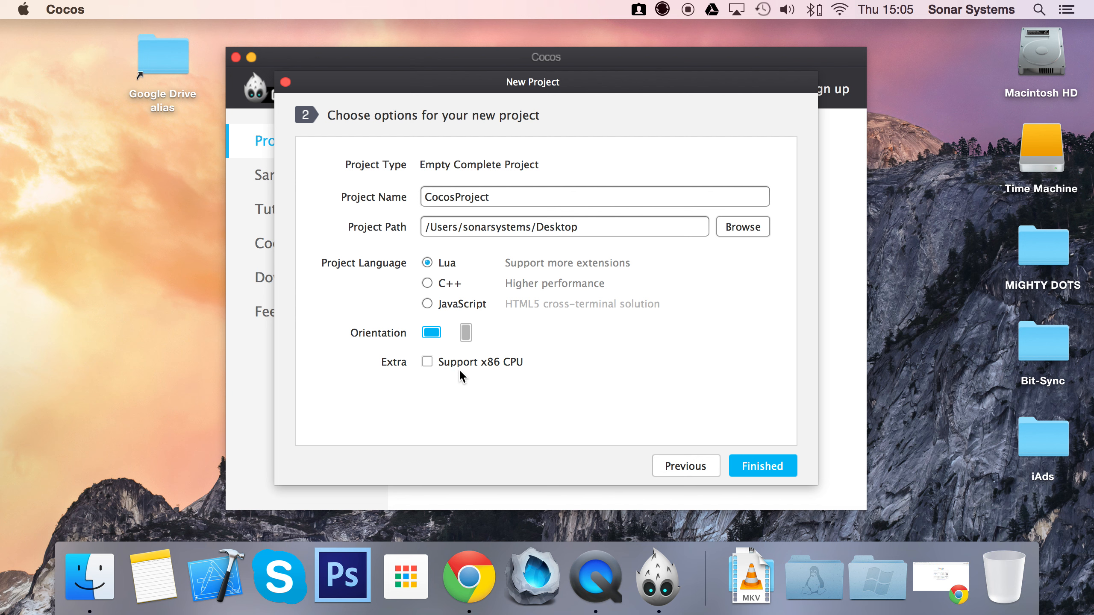
{"action": "left_click", "coordinate": [669, 464]}
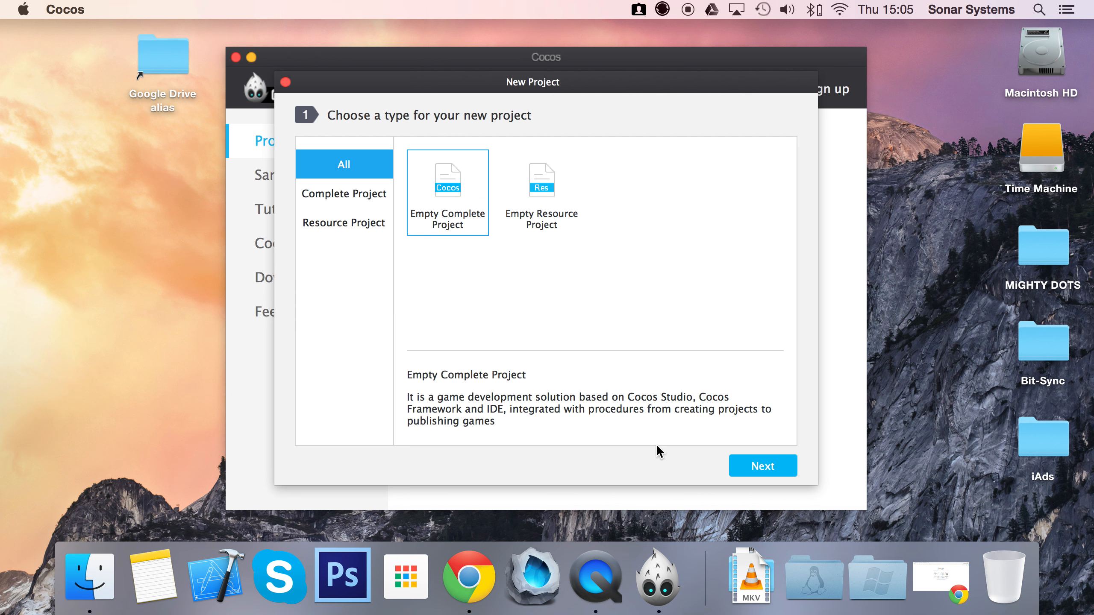
- Create an Empty Resource Project named CocosProject in the Desktop folder with landscape orientation
{"action": "double_click", "coordinate": [541, 194]}
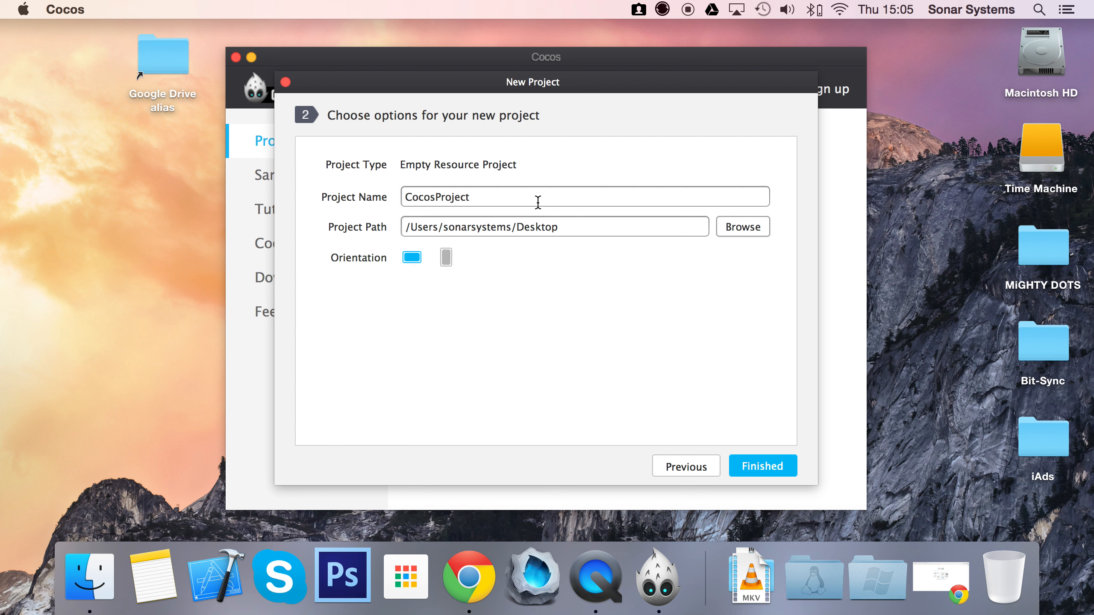
{"action": "left_click", "coordinate": [538, 202]}
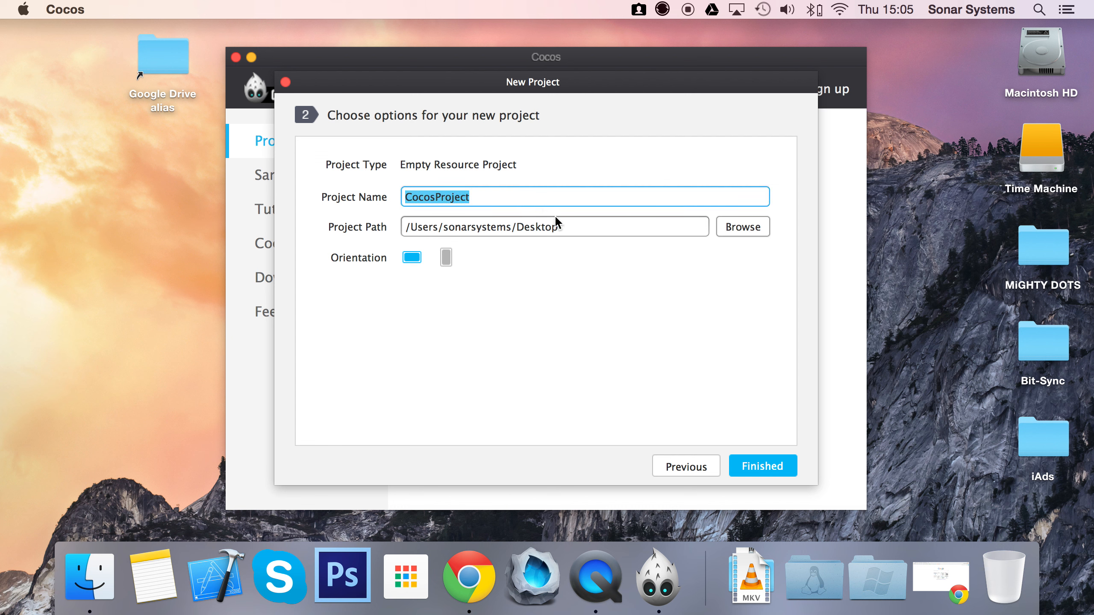
{"action": "left_click", "coordinate": [570, 227]}
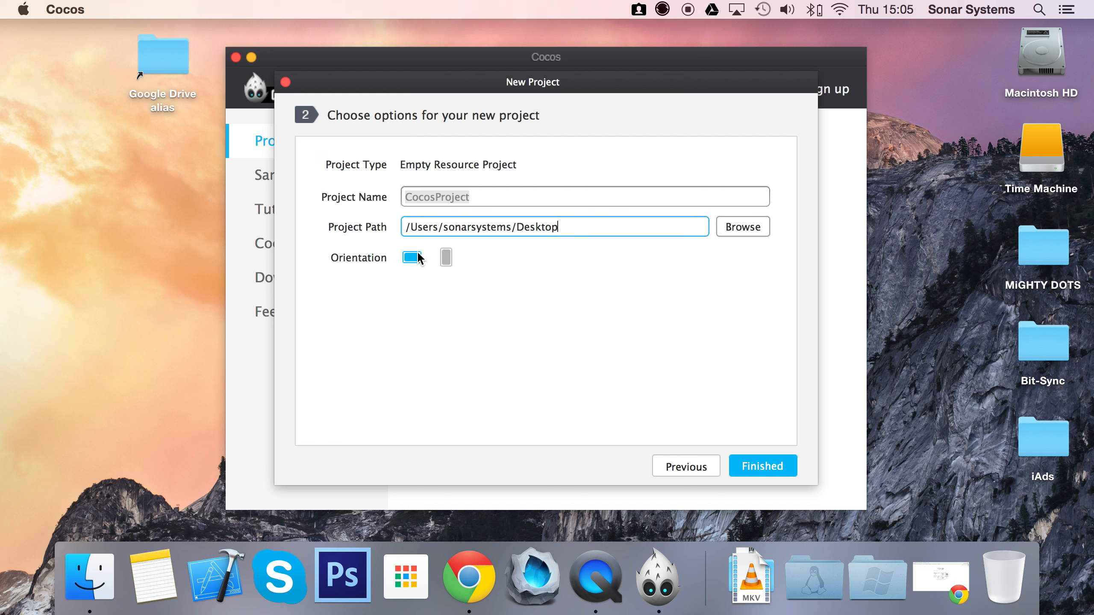
{"action": "left_click", "coordinate": [790, 461]}
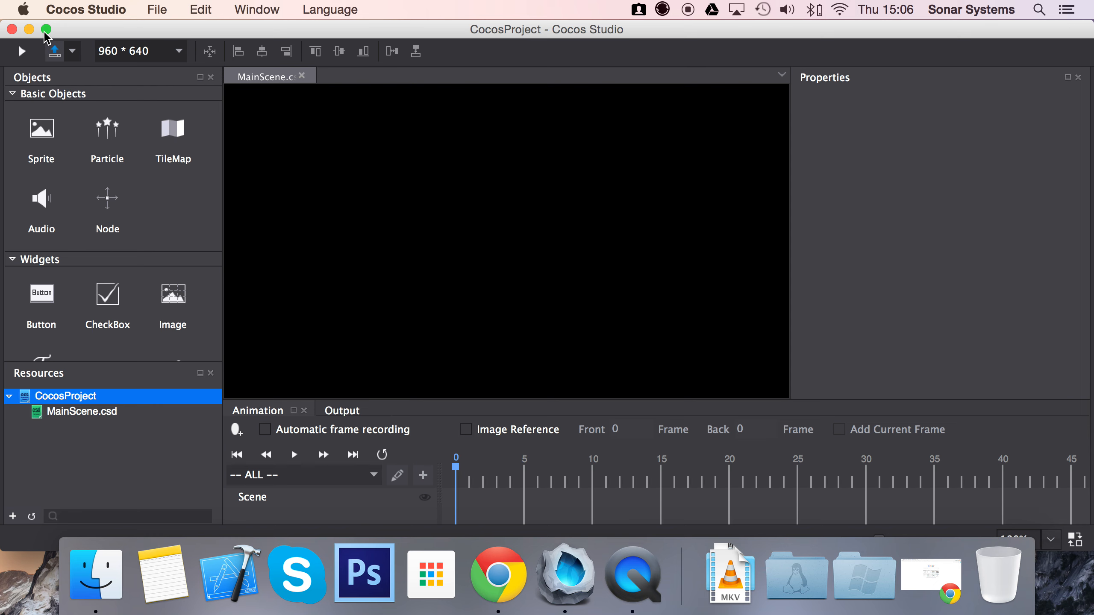
- Examine the available object types from Basic Objects through Containers and select MainScene.csd in the project resources
{"action": "left_click", "coordinate": [45, 31]}
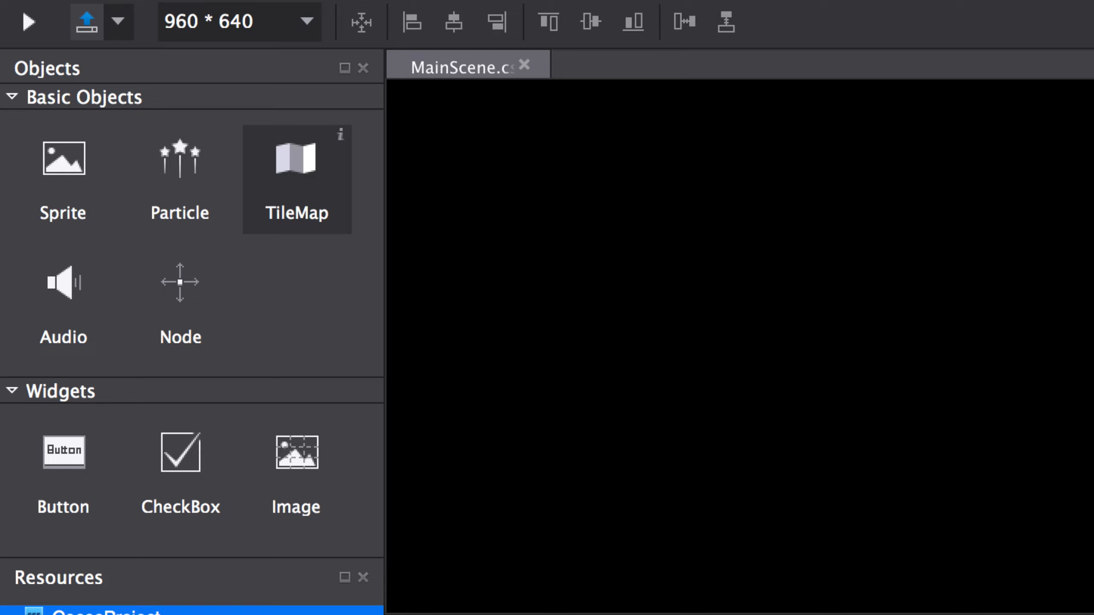
{"action": "scroll", "coordinate": [297, 258], "scroll_direction": "down", "scroll_amount": 5}
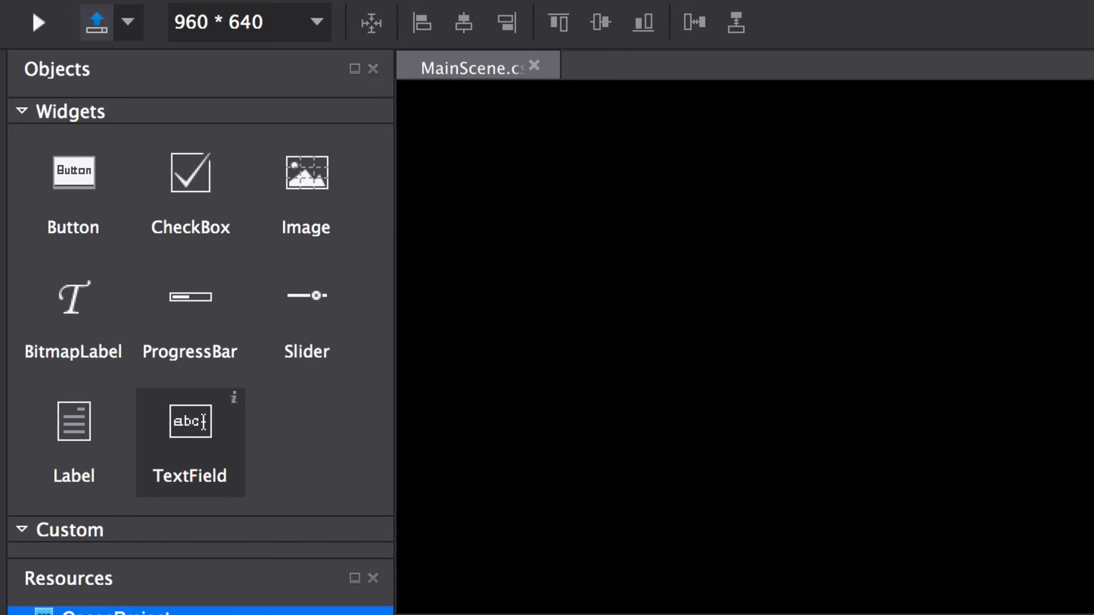
{"action": "scroll", "coordinate": [190, 431], "scroll_direction": "down", "scroll_amount": 6}
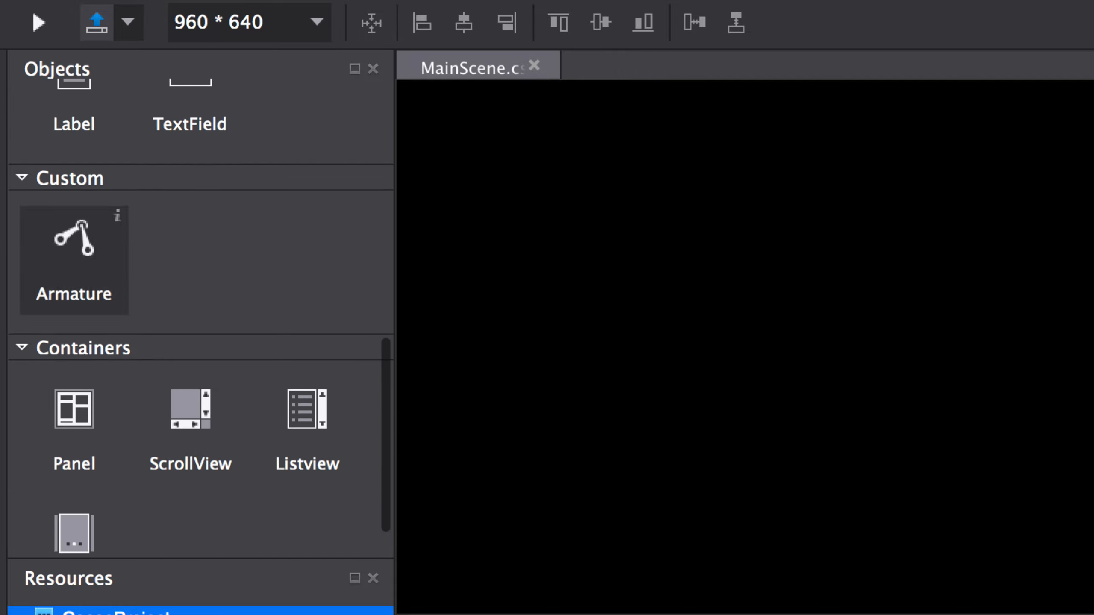
{"action": "scroll", "coordinate": [201, 345], "scroll_direction": "down", "scroll_amount": 2}
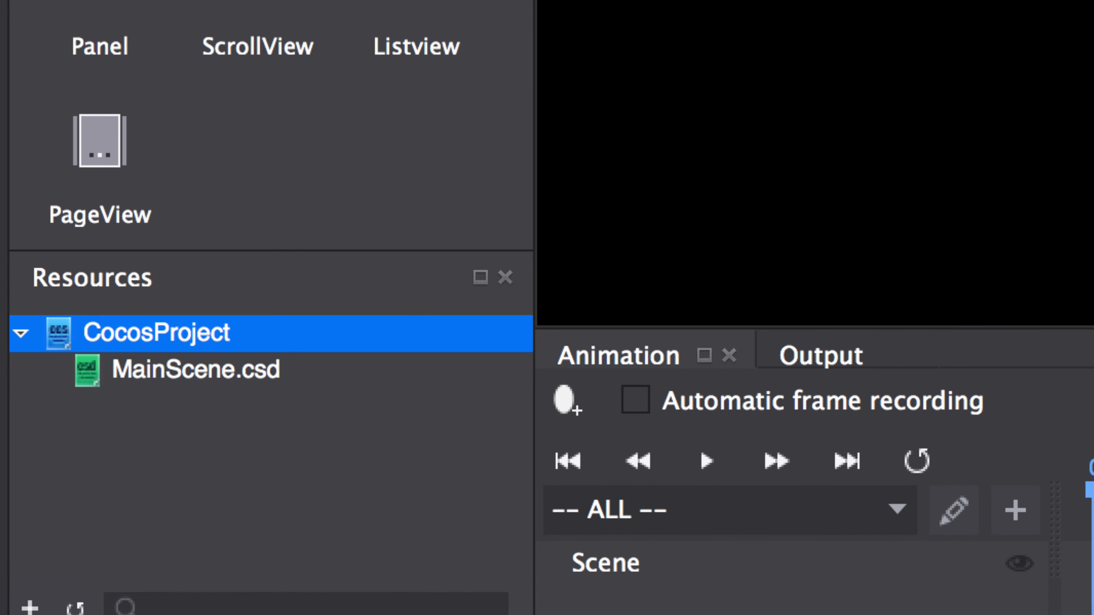
{"action": "left_click", "coordinate": [196, 370]}
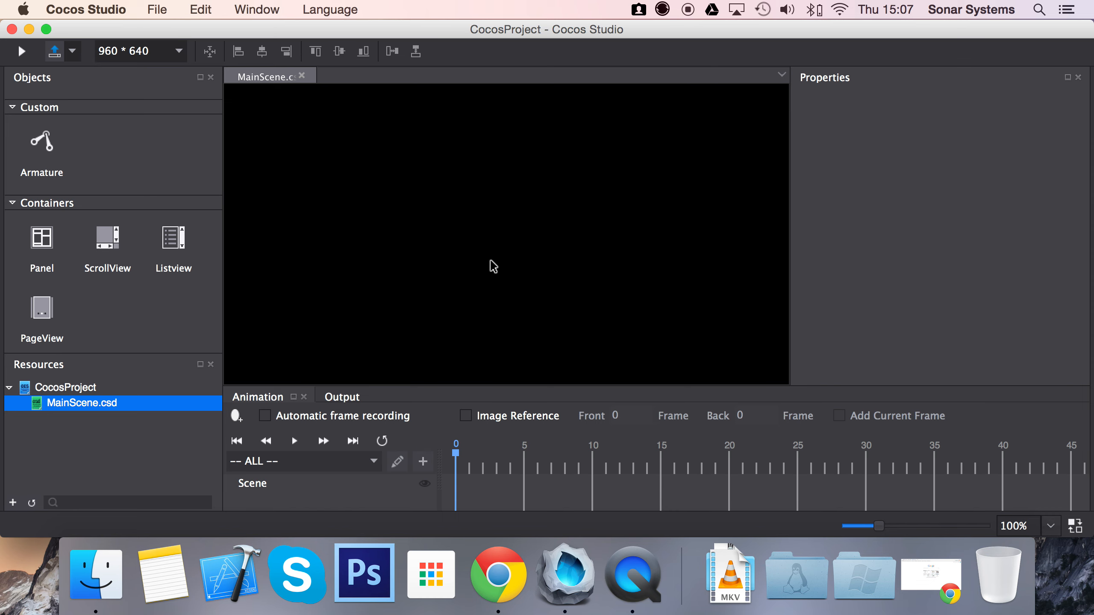
- Place a Sprite from the basic objects in the scene at about X 362.5, Y 399 px
{"action": "scroll", "coordinate": [22, 215], "scroll_direction": "up", "scroll_amount": 10}
{"action": "left_click_drag", "start_coordinate": [104, 132], "coordinate": [405, 166]}
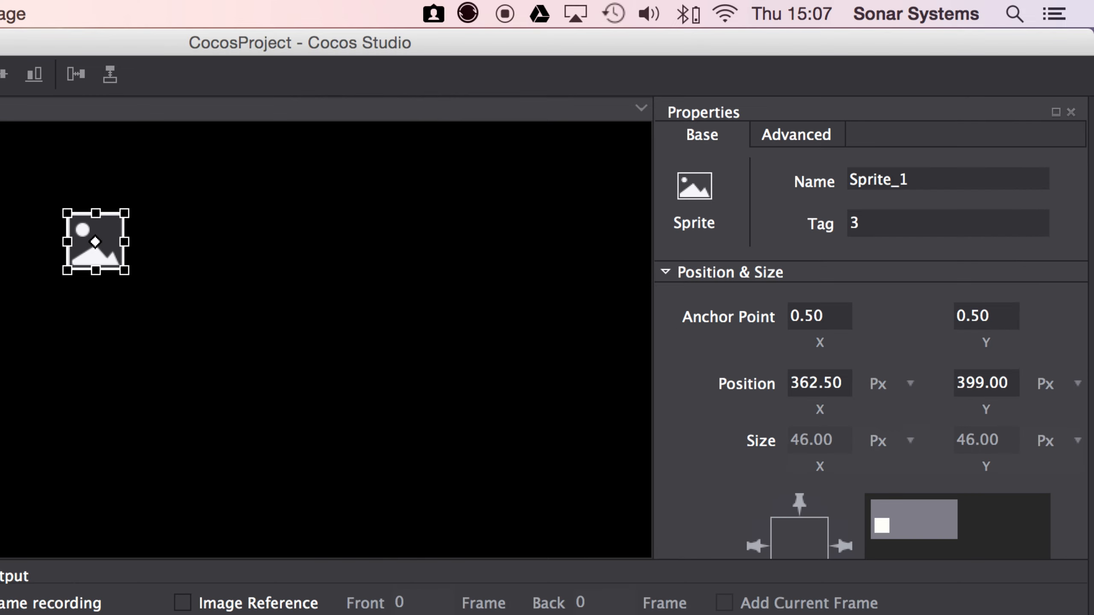
{"action": "scroll", "coordinate": [870, 409], "scroll_direction": "down", "scroll_amount": 3}
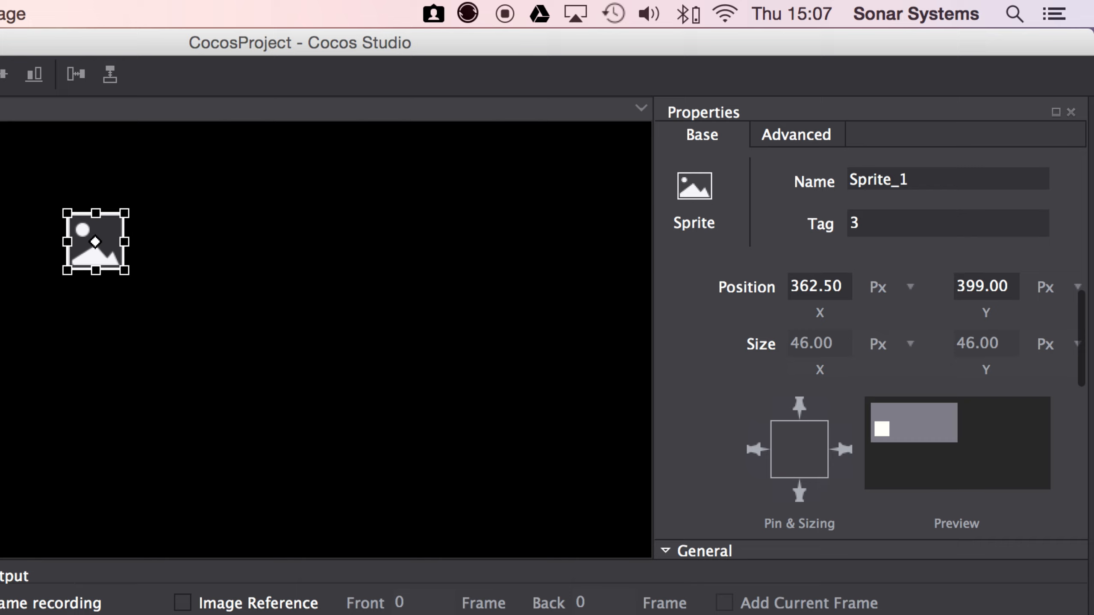
{"action": "scroll", "coordinate": [870, 409], "scroll_direction": "up", "scroll_amount": 4}
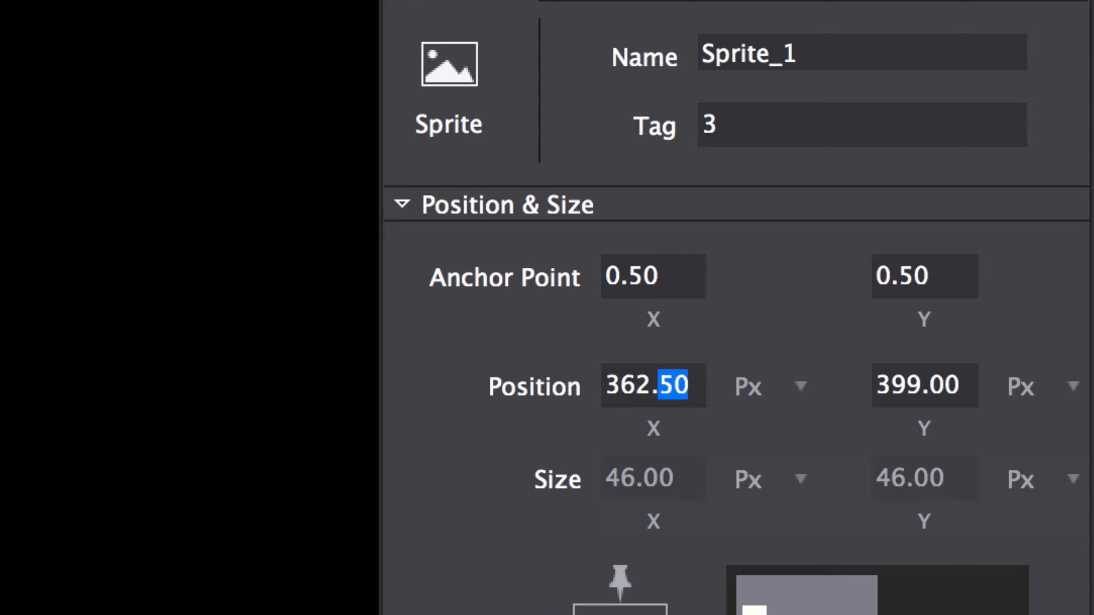
- Try the sprite's X position as a relative percentage of the parent container, switching it back to Px
{"action": "left_click", "coordinate": [801, 387]}
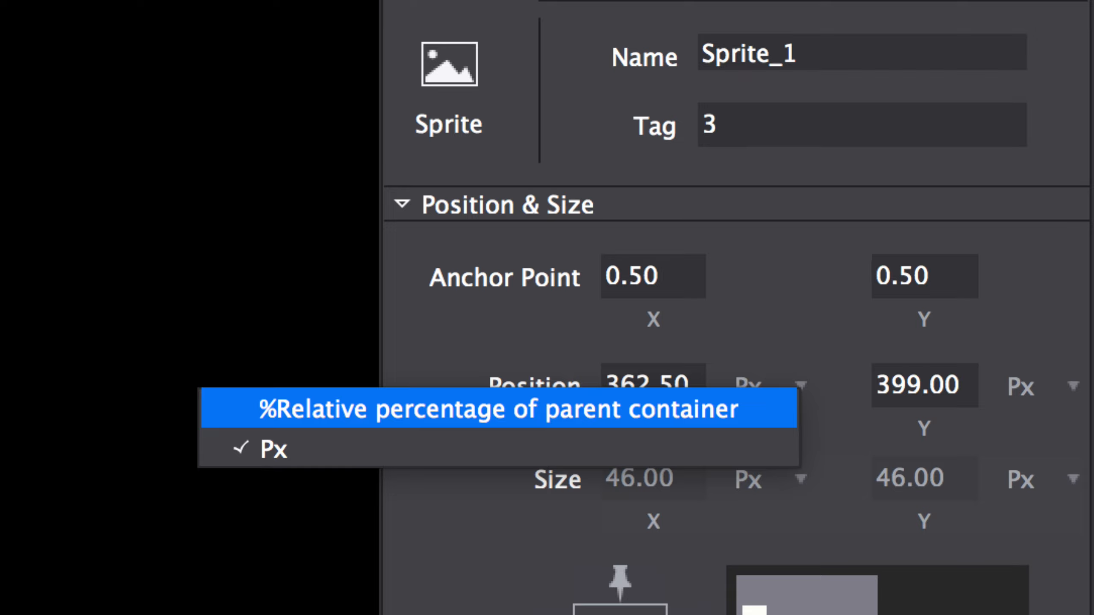
{"action": "left_click", "coordinate": [521, 410]}
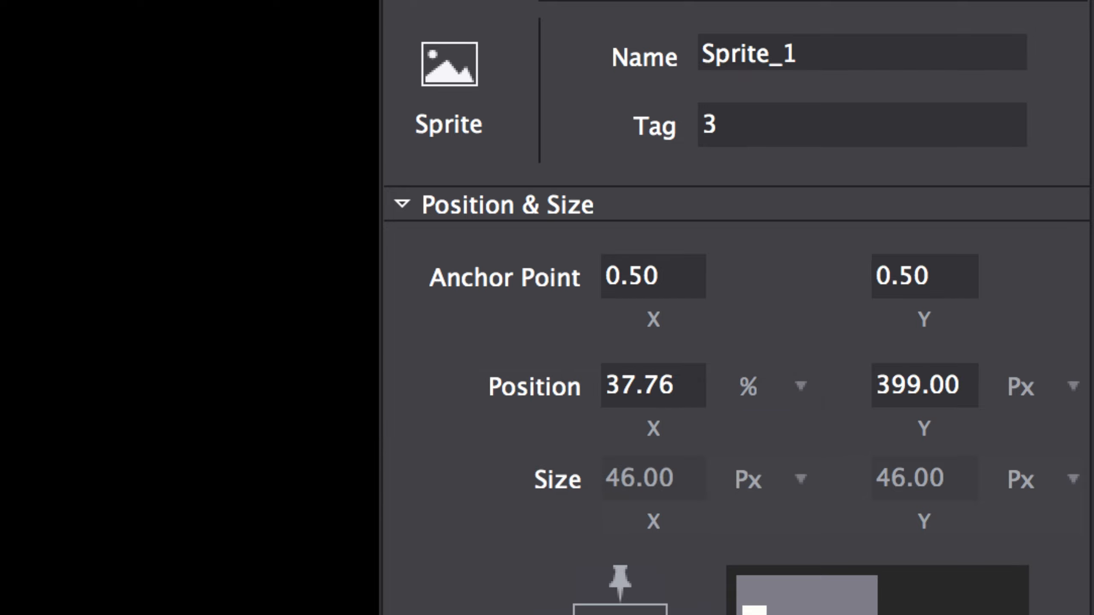
{"action": "left_click", "coordinate": [800, 387]}
{"action": "left_click", "coordinate": [520, 447]}
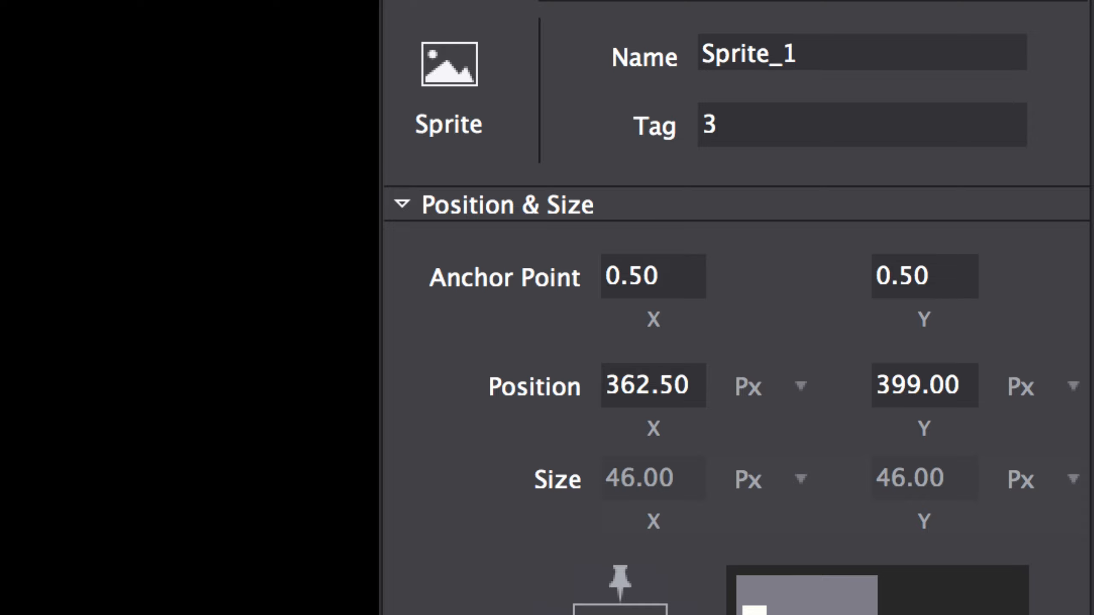
{"action": "left_click", "coordinate": [800, 386]}
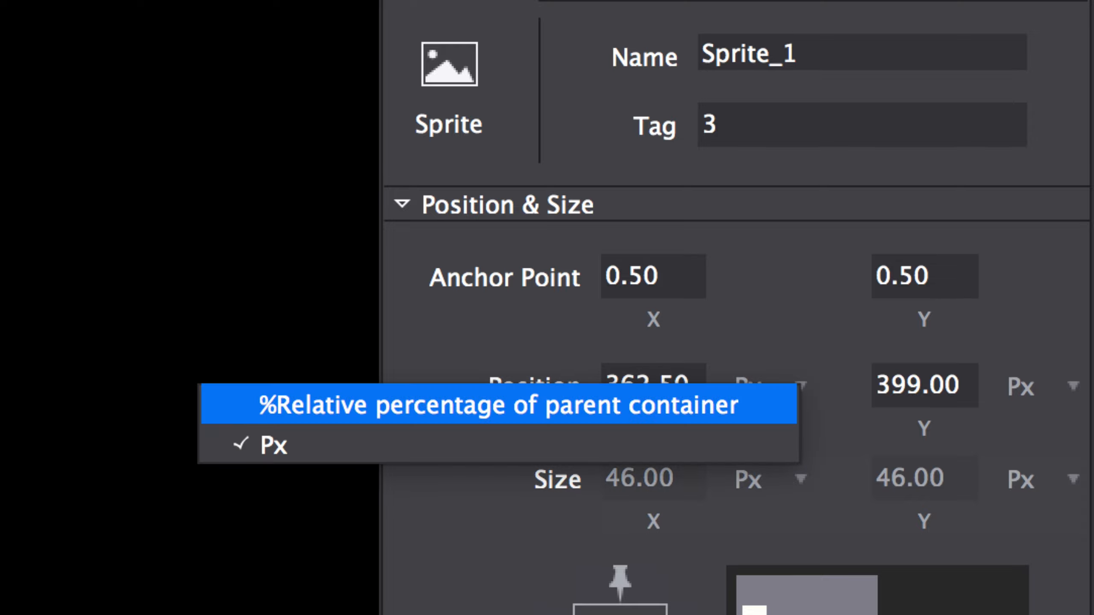
{"action": "left_click", "coordinate": [499, 406]}
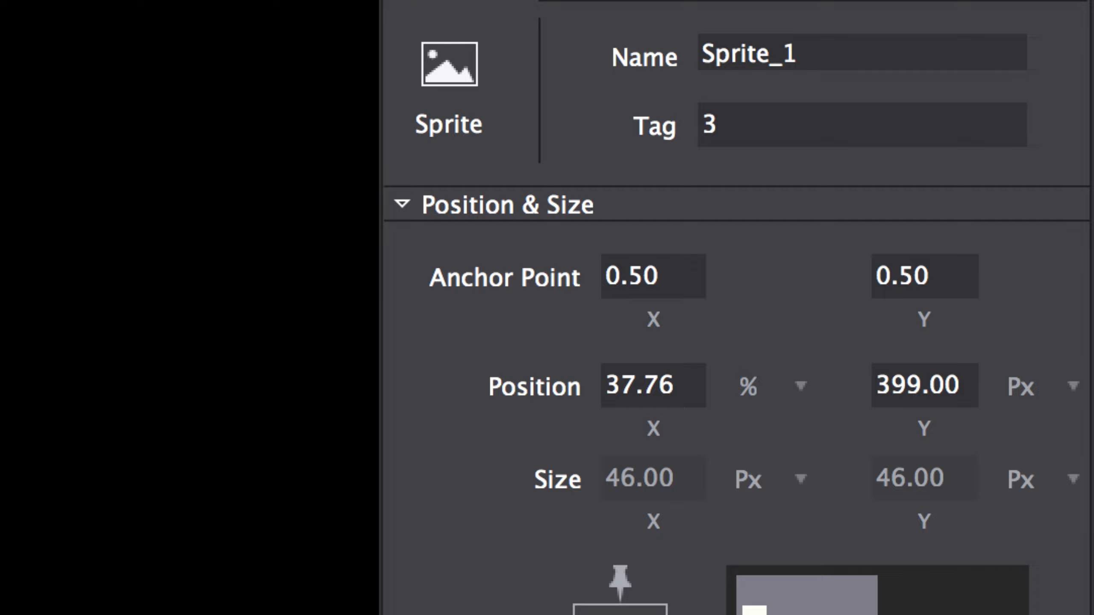
{"action": "left_click", "coordinate": [800, 387]}
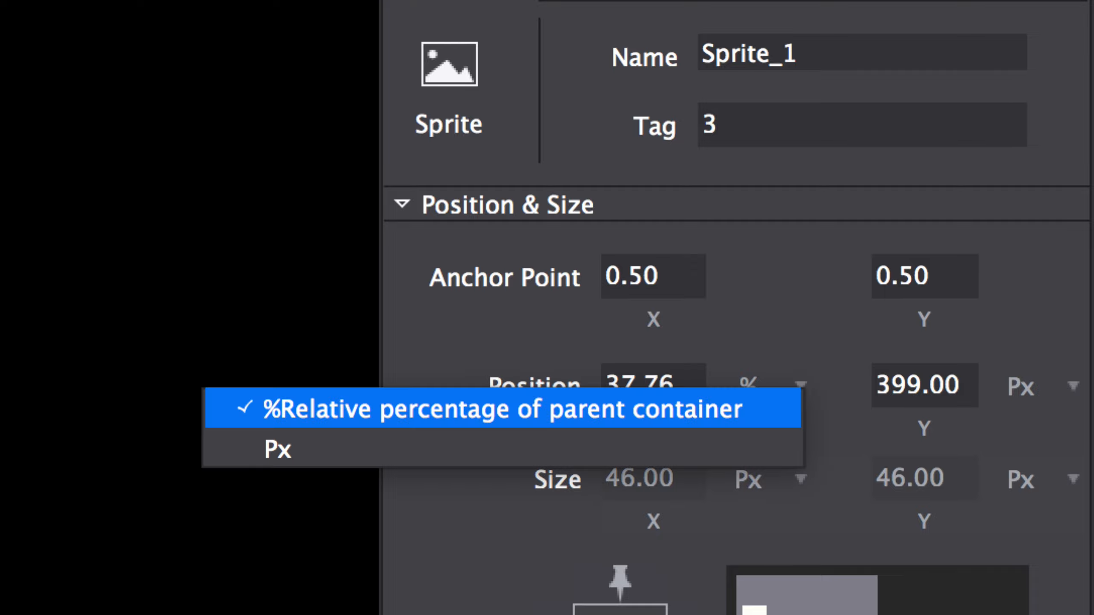
{"action": "left_click", "coordinate": [276, 447]}
- Examine the sprite's general properties, its image resource and its advanced properties
{"action": "scroll", "coordinate": [732, 345], "scroll_direction": "down", "scroll_amount": 5}
{"action": "scroll", "coordinate": [732, 345], "scroll_direction": "down", "scroll_amount": 3}
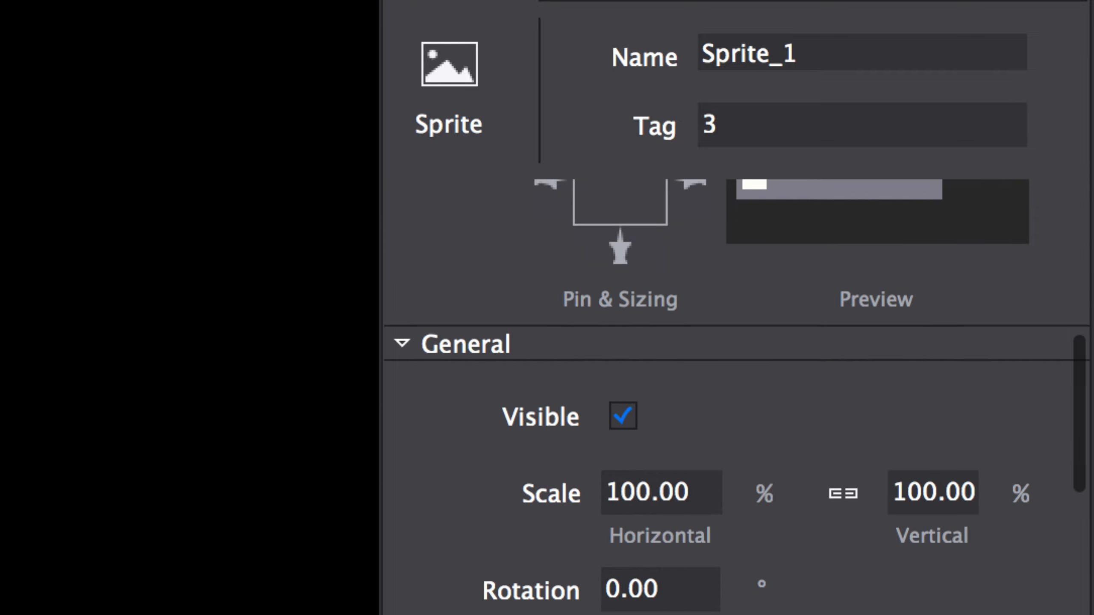
{"action": "scroll", "coordinate": [732, 345], "scroll_direction": "up", "scroll_amount": 3}
{"action": "scroll", "coordinate": [732, 345], "scroll_direction": "down", "scroll_amount": 5}
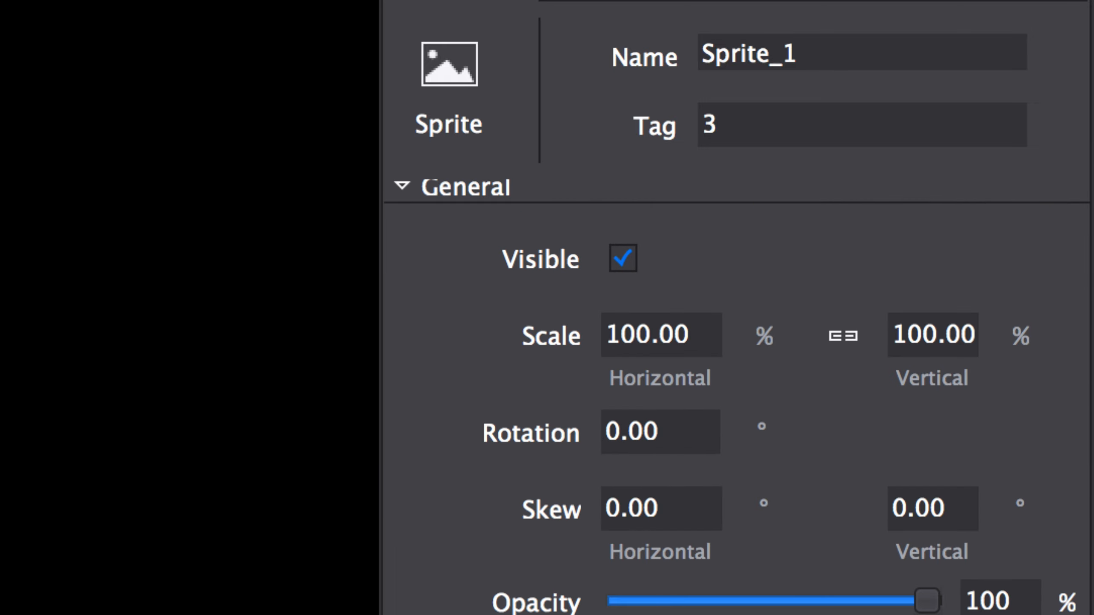
{"action": "scroll", "coordinate": [732, 344], "scroll_direction": "down", "scroll_amount": 3}
{"action": "scroll", "coordinate": [732, 345], "scroll_direction": "down", "scroll_amount": 3}
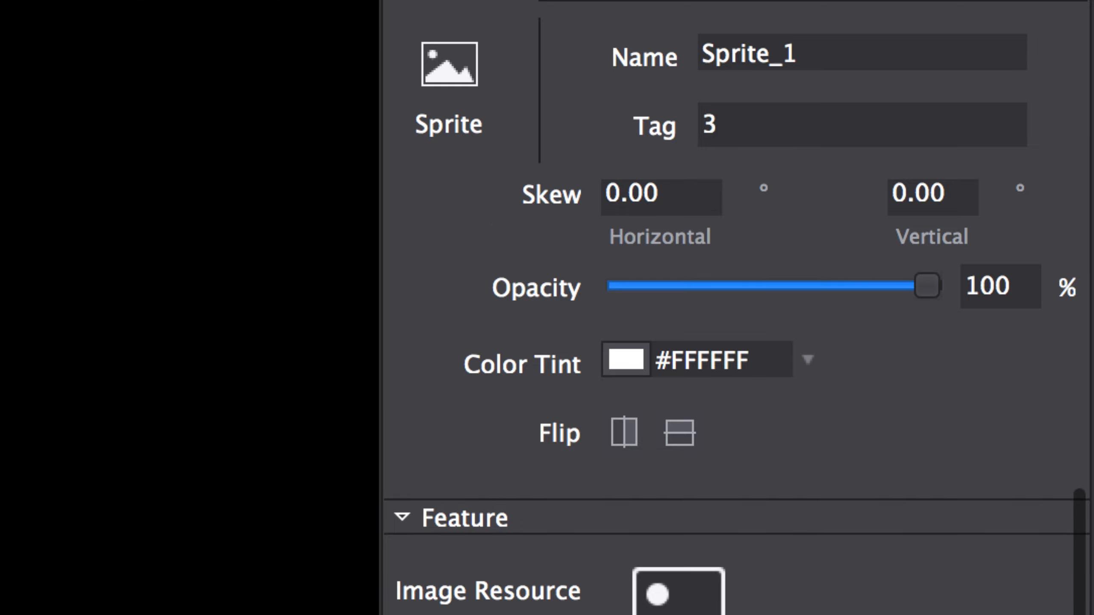
{"action": "scroll", "coordinate": [732, 345], "scroll_direction": "down", "scroll_amount": 1}
{"action": "scroll", "coordinate": [732, 345], "scroll_direction": "up", "scroll_amount": 3}
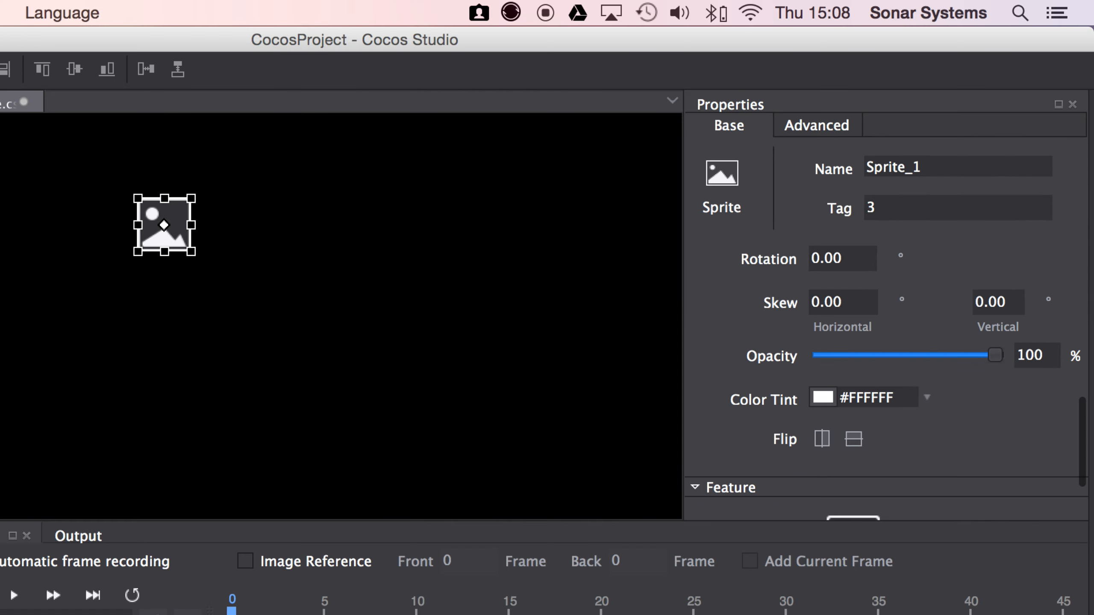
{"action": "scroll", "coordinate": [732, 345], "scroll_direction": "down", "scroll_amount": 3}
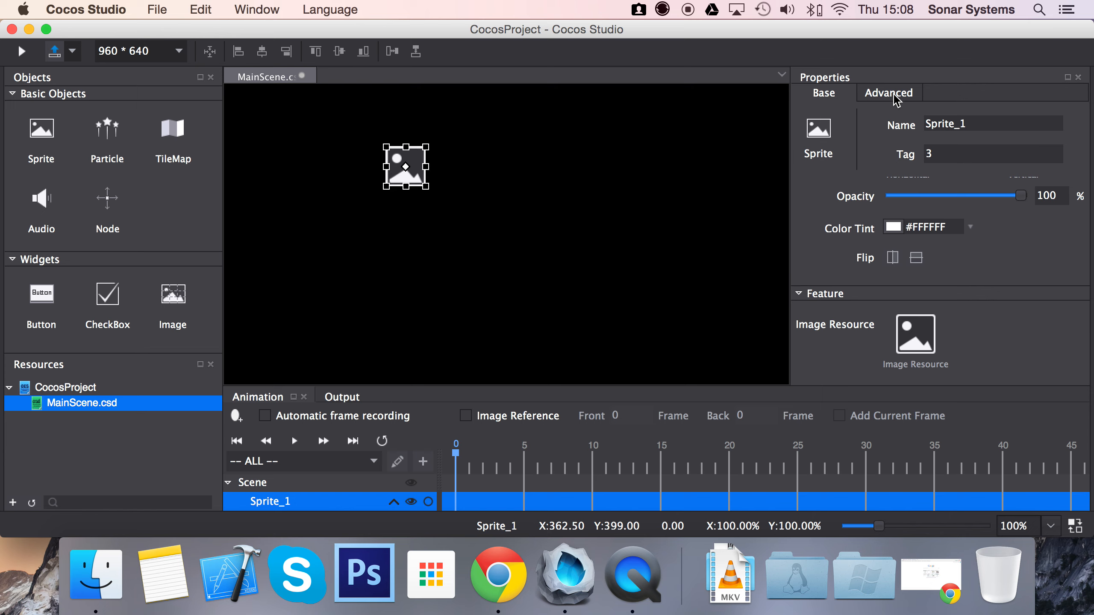
{"action": "left_click", "coordinate": [892, 94]}
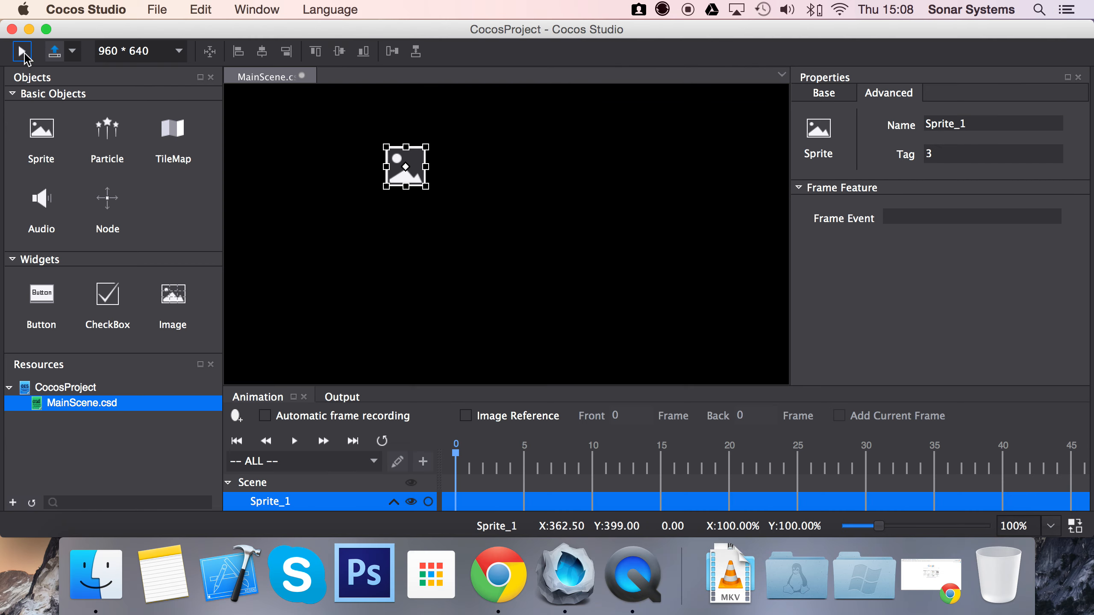
- Preview the scene in the Cocos Simulator, quit it, and check the available publish options without publishing
{"action": "left_click", "coordinate": [56, 57]}
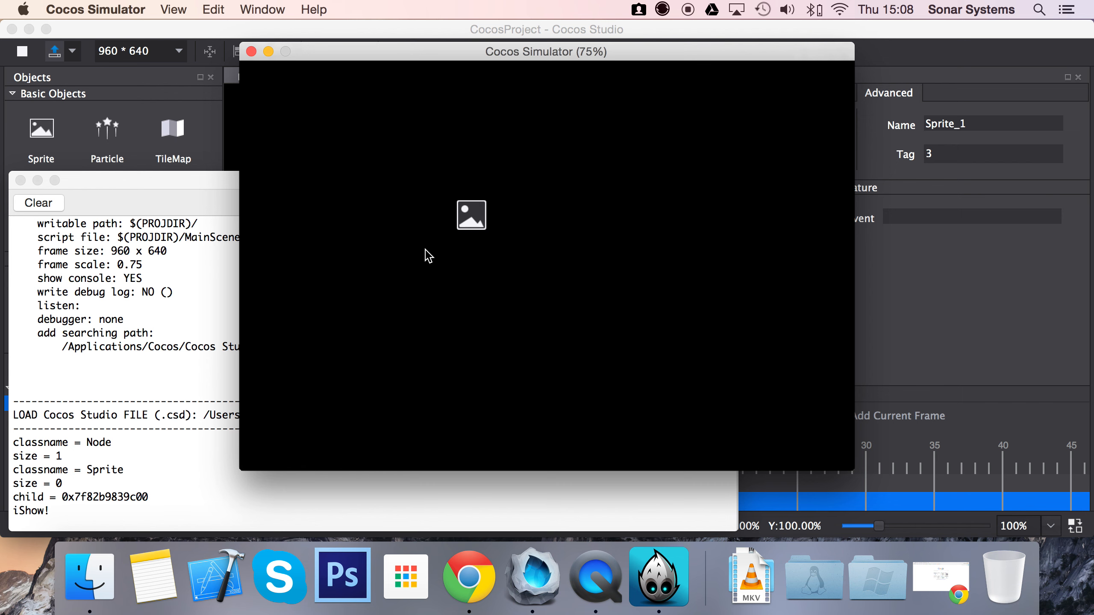
{"action": "key", "text": "super+q"}
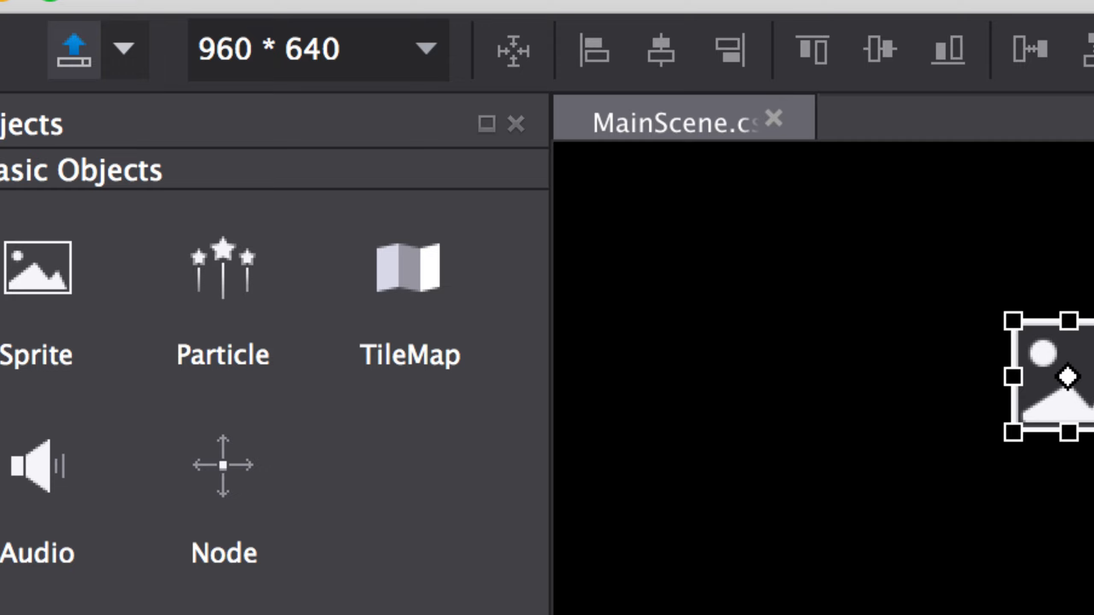
{"action": "left_click", "coordinate": [102, 52]}
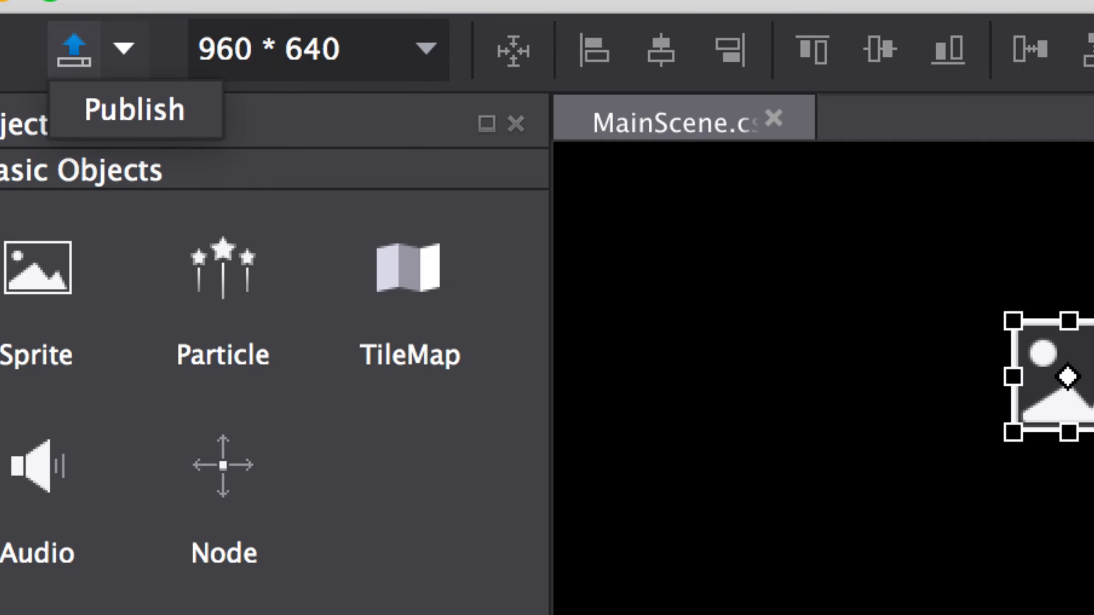
{"action": "key", "text": "Escape"}
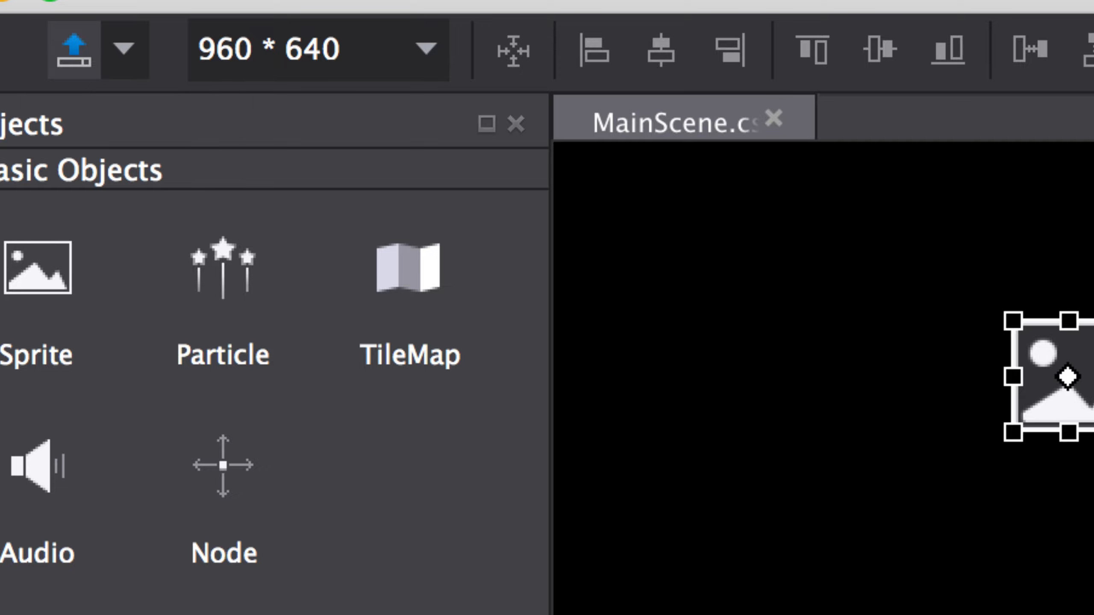